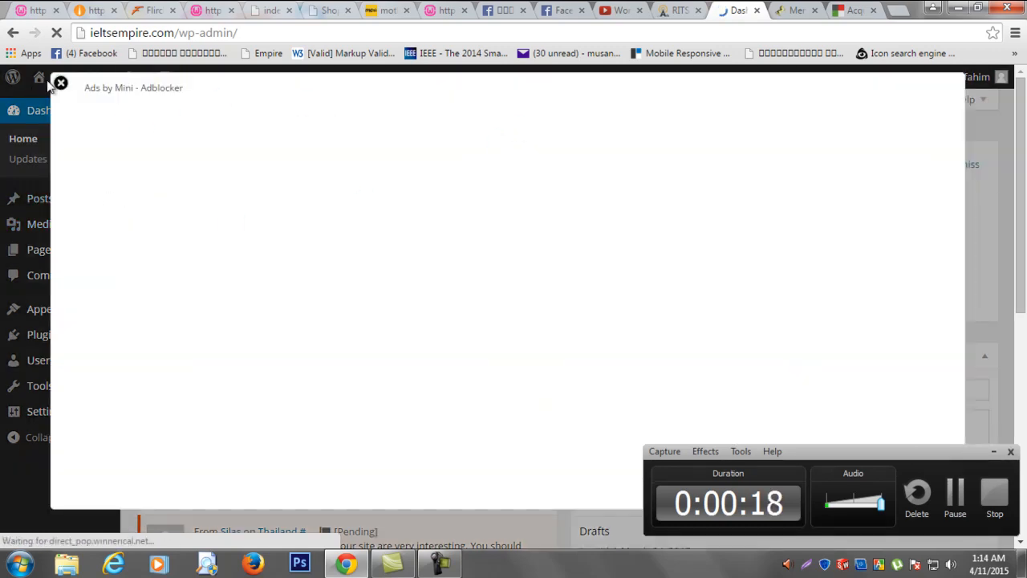
Step: Dismiss the ad overlay, then create and publish a new page titled "test"
left_click(60, 83)
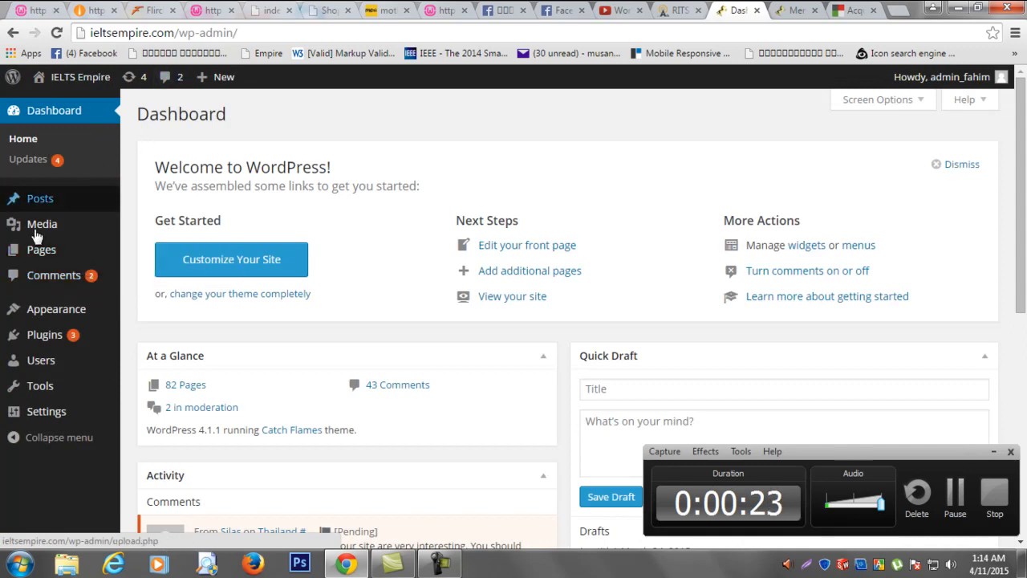
mouse_move(46, 252)
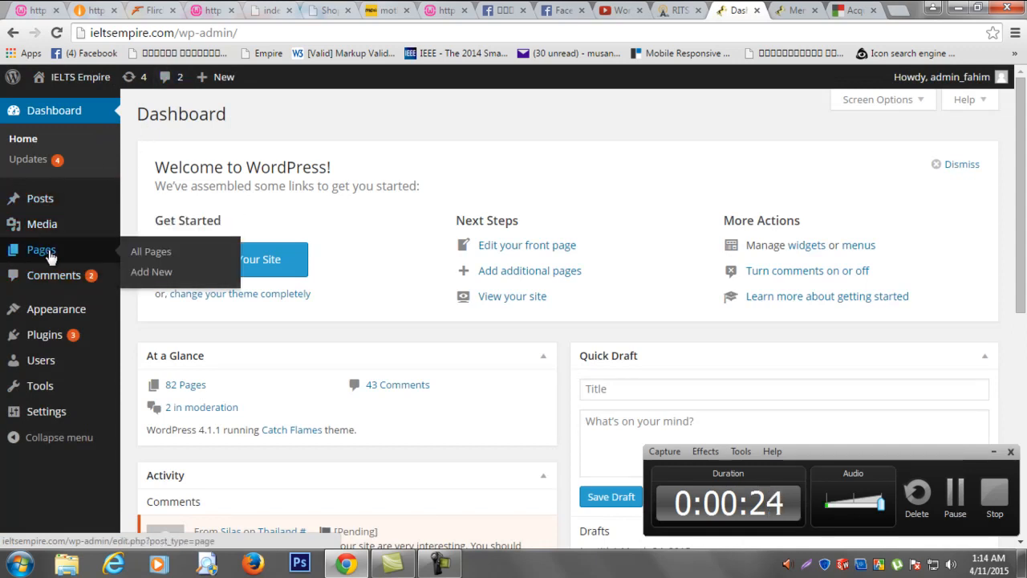
left_click(155, 273)
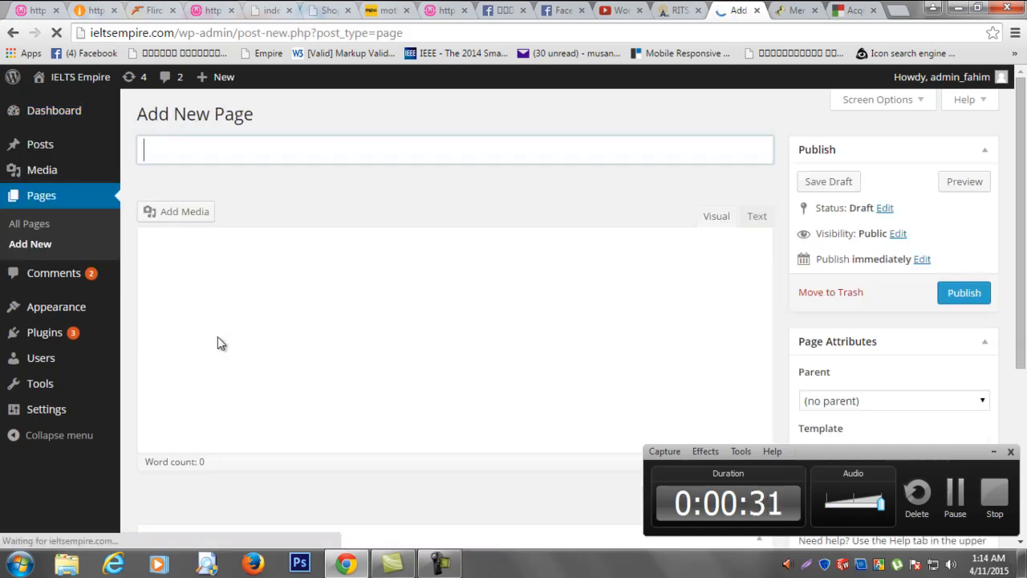
left_click(218, 161)
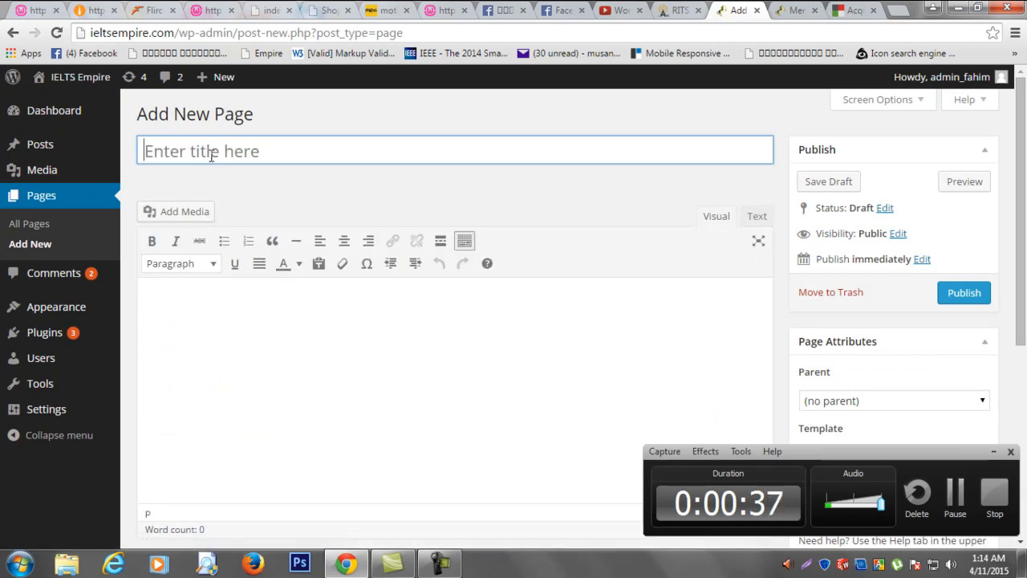
type("test")
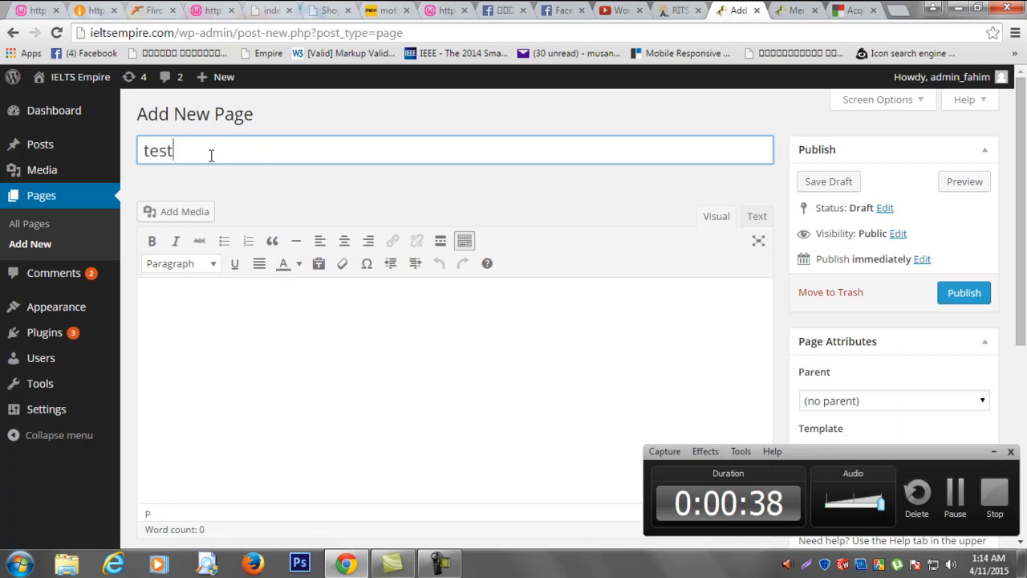
left_click(962, 293)
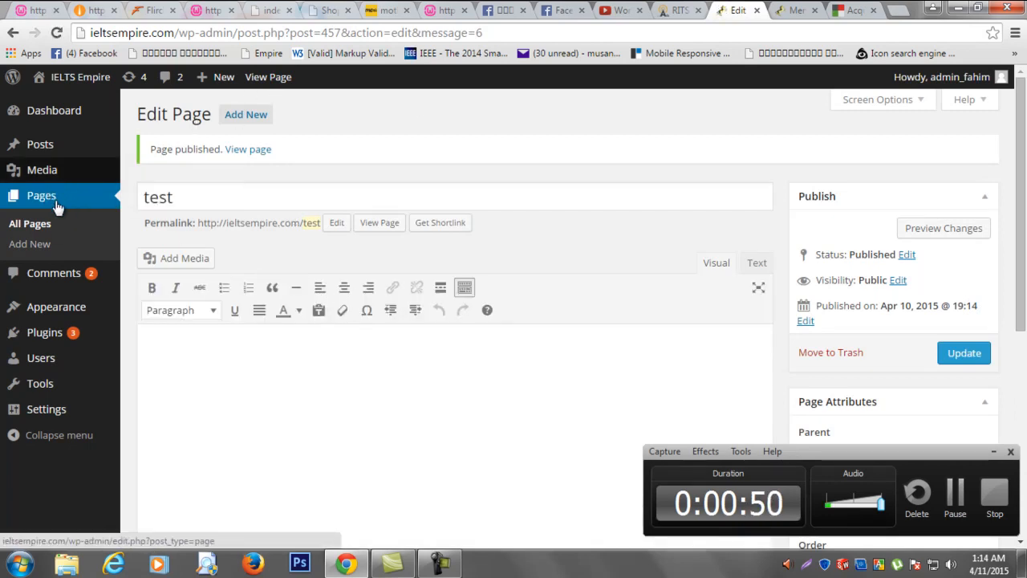
Step: Add the recently created test page to the IELTS Empire navigation menu
mouse_move(62, 308)
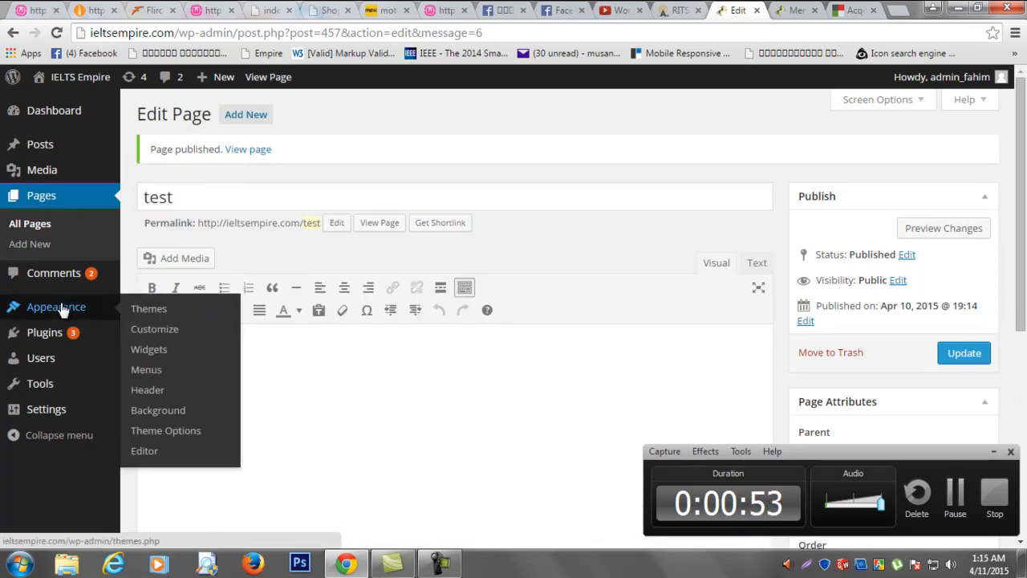
left_click(147, 370)
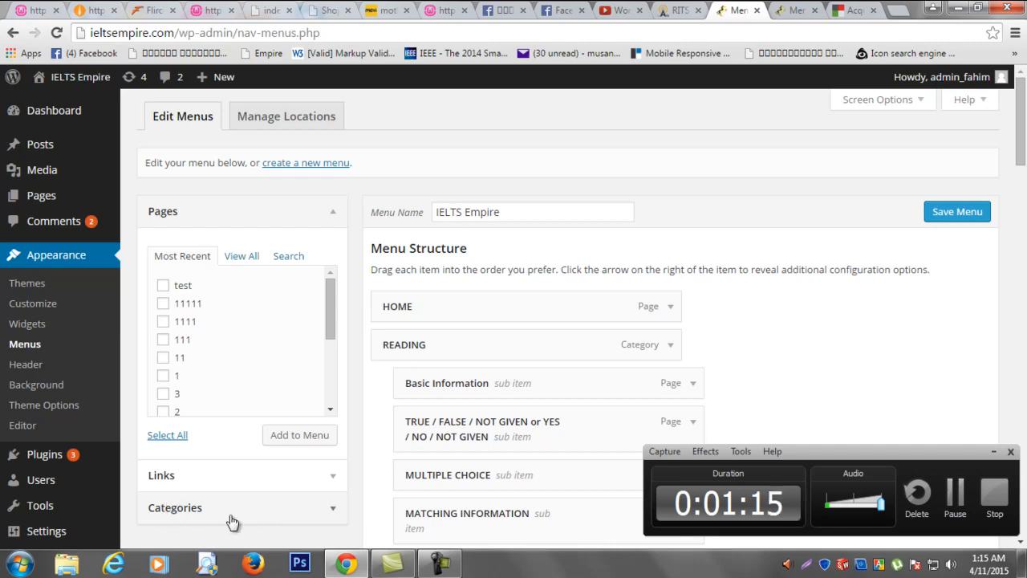
left_click(310, 514)
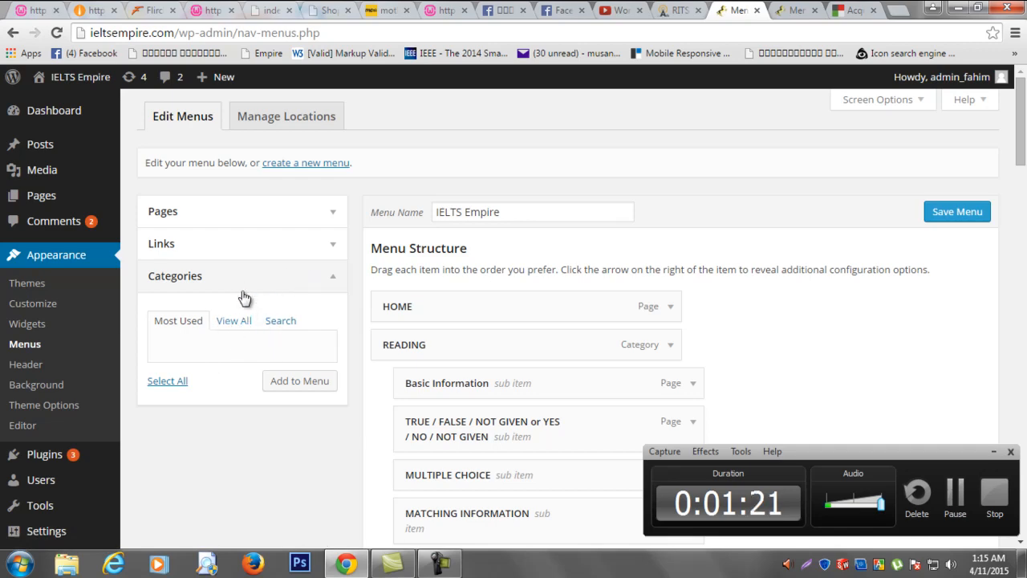
left_click(329, 214)
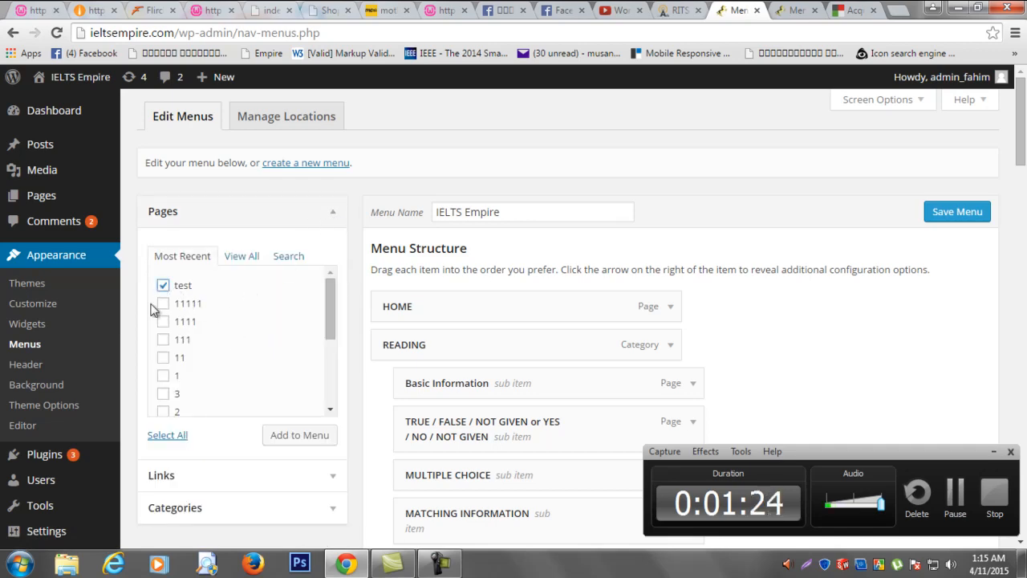
left_click(299, 438)
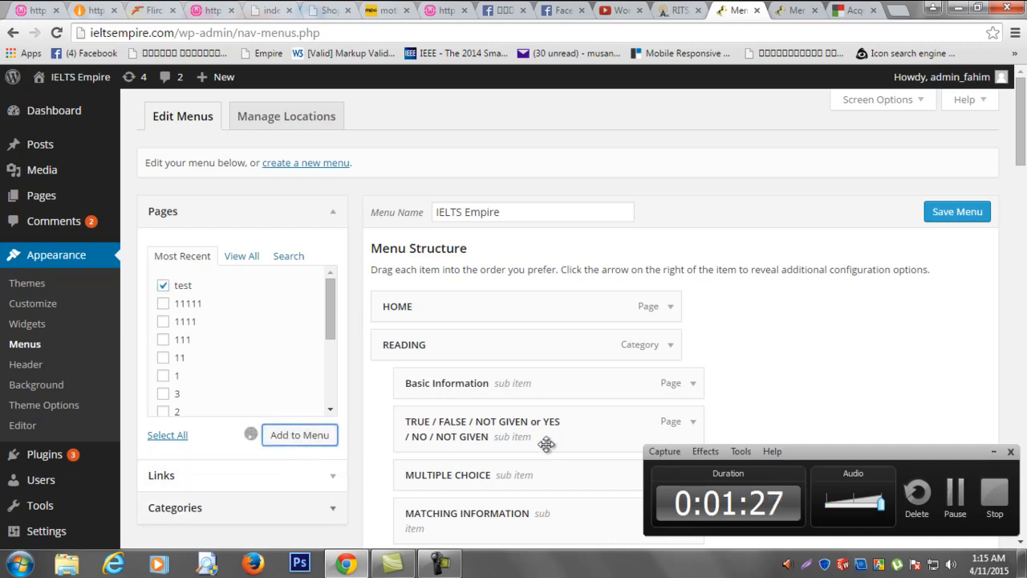
left_click(992, 452)
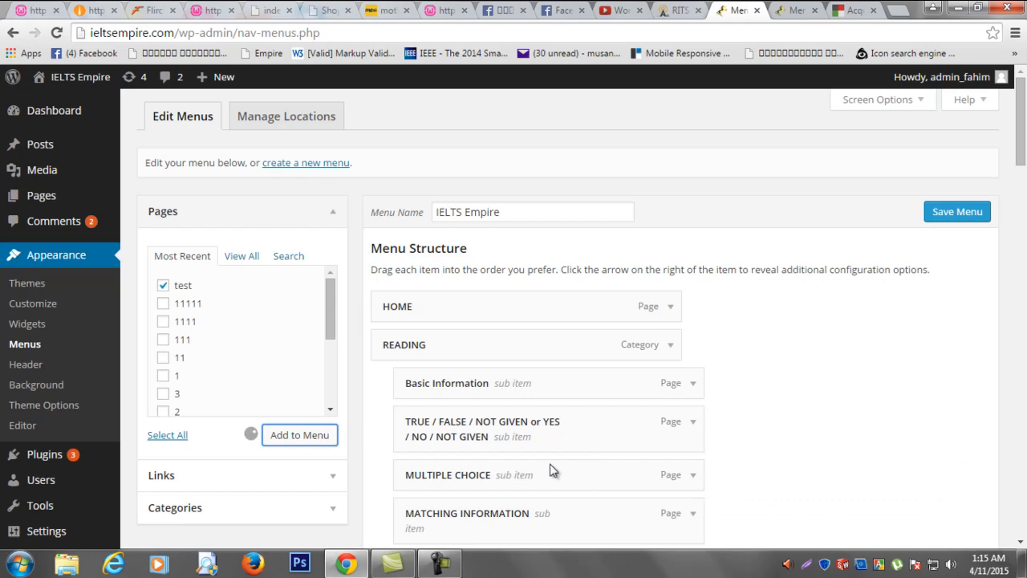
Step: Place the test item below item 3 as a sub item of GRAMMAR and save the menu
scroll(550, 465, "down", 15)
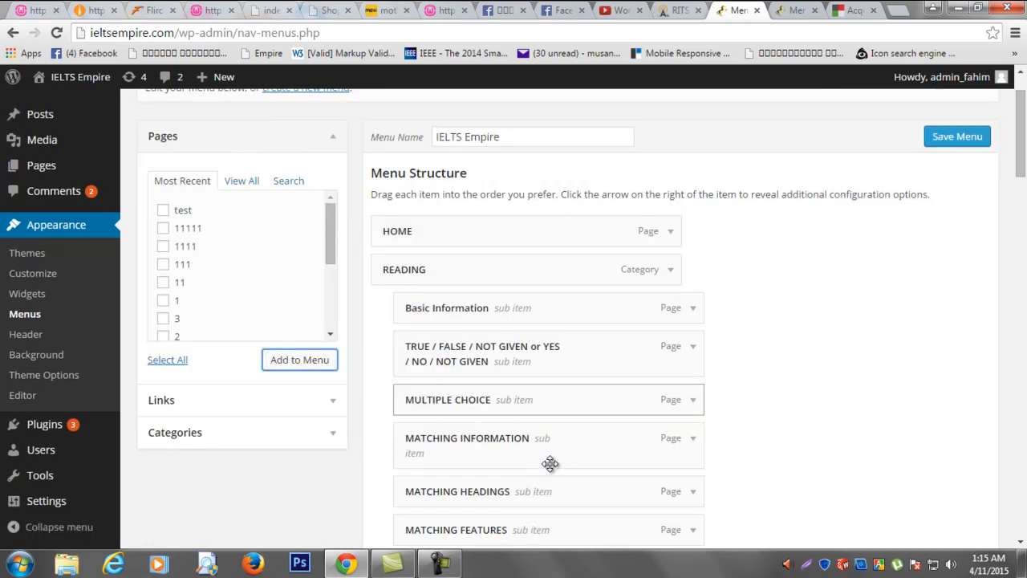
scroll(551, 464, "down", 15)
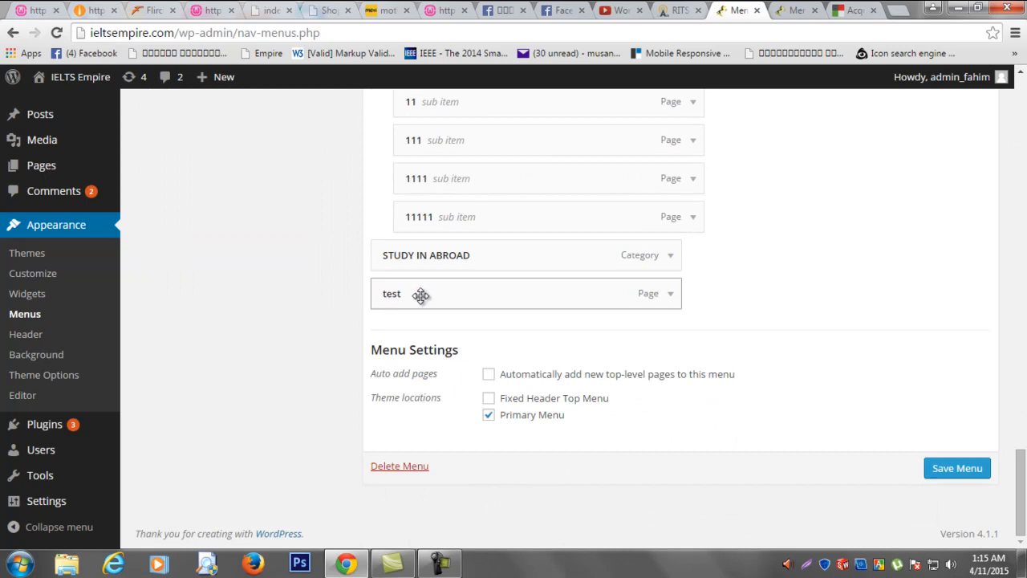
scroll(433, 305, "up", 2)
scroll(485, 393, "up", 2)
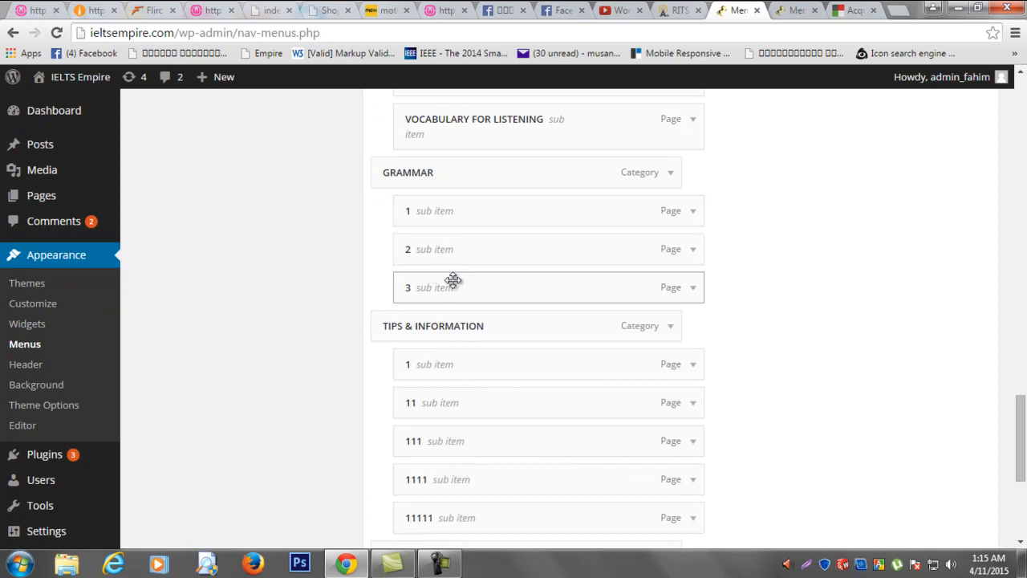
scroll(454, 281, "down", 4)
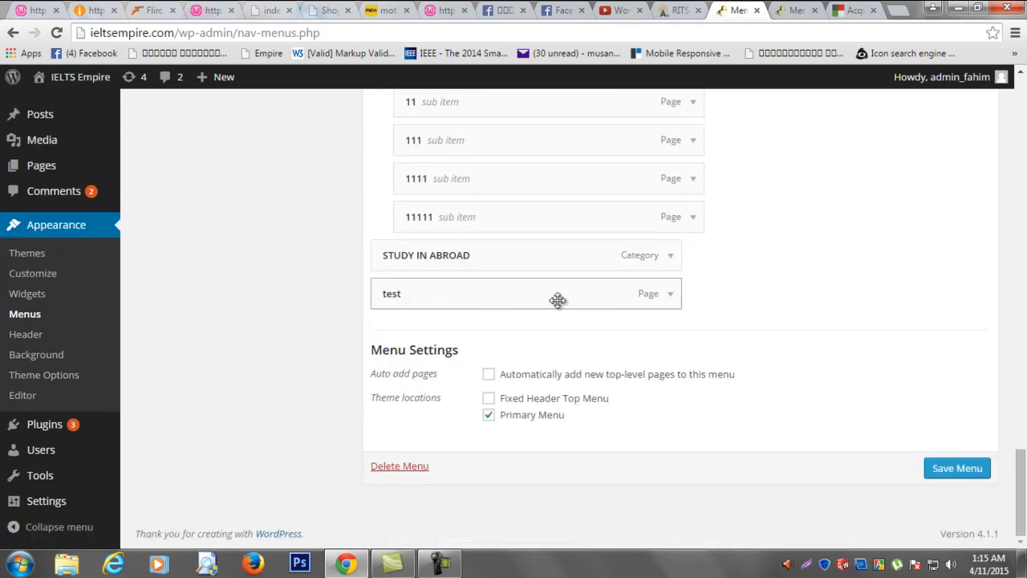
left_click_drag(556, 292, 578, 147)
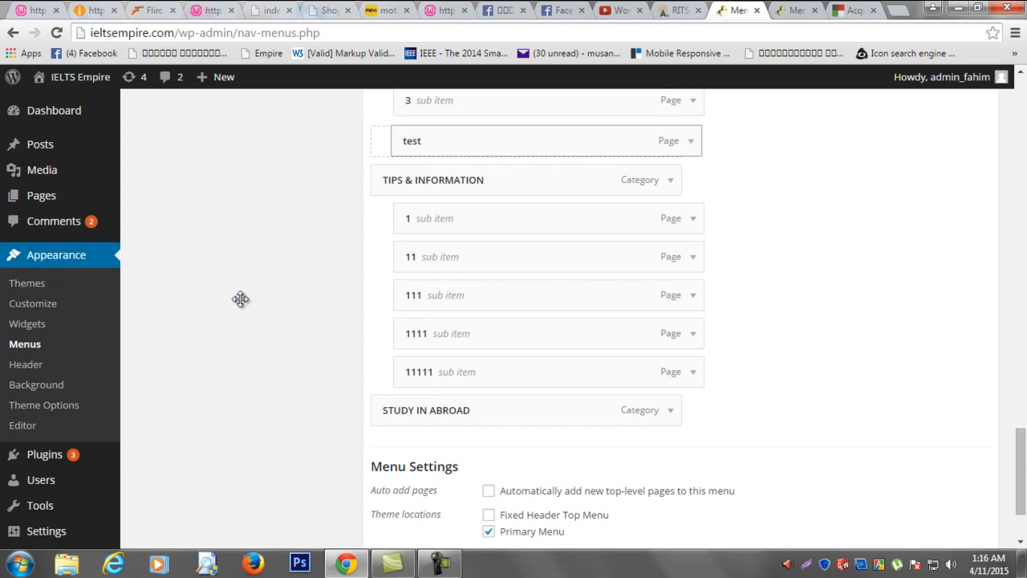
scroll(280, 291, "up", 3)
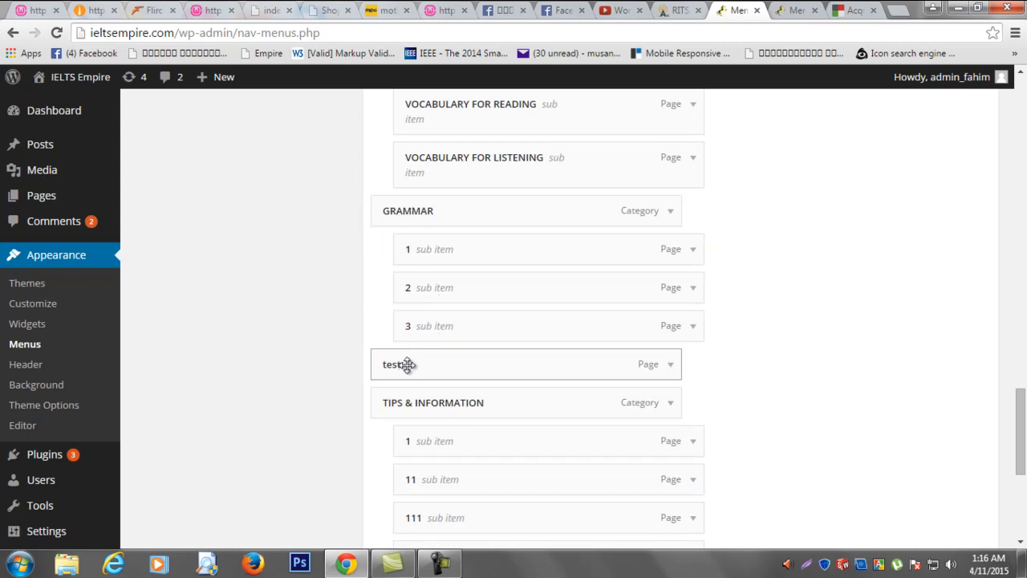
left_click_drag(407, 364, 390, 390)
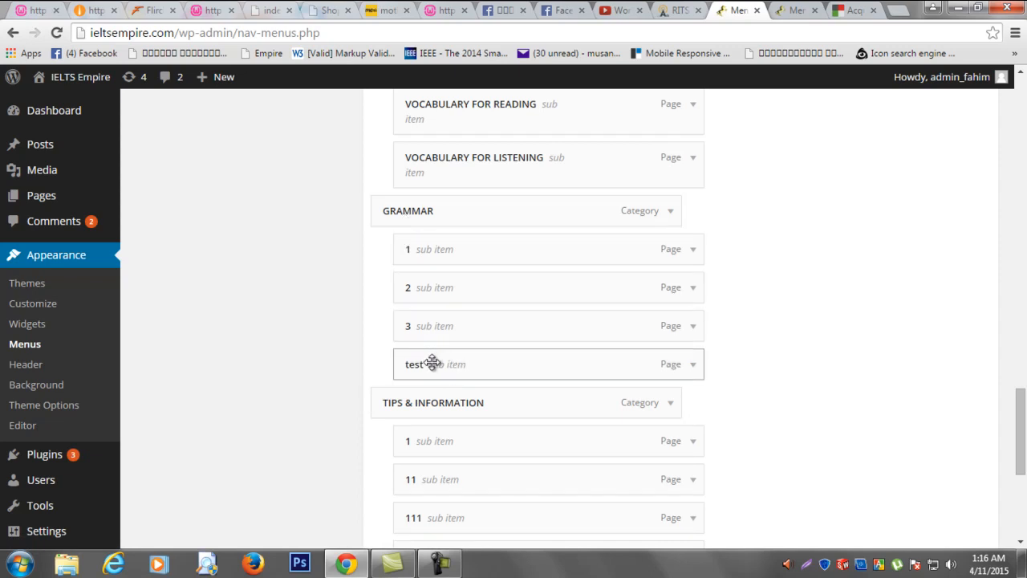
scroll(763, 291, "down", 4)
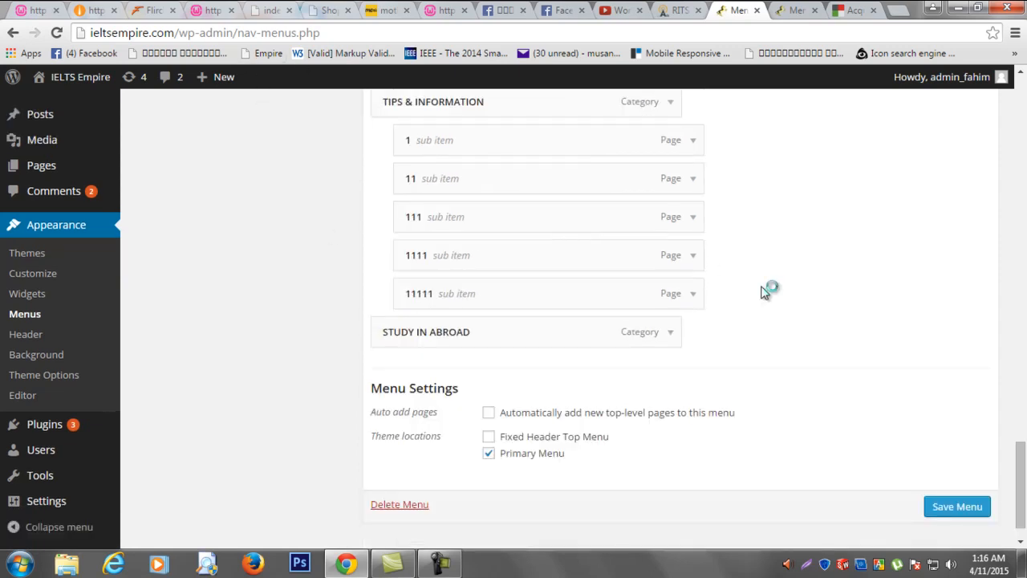
scroll(763, 291, "down", 1)
left_click(947, 467)
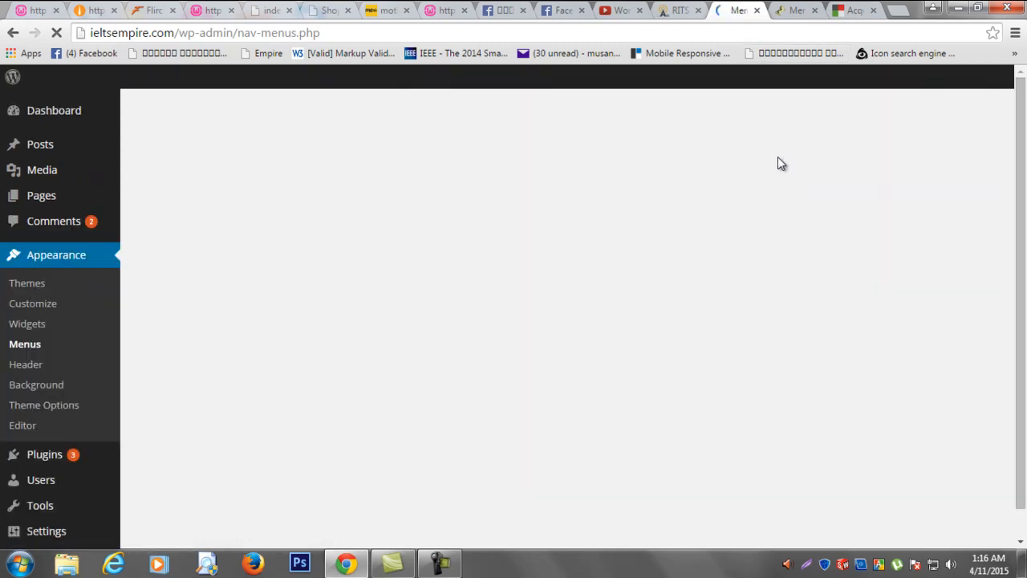
Step: Open the public site in the other browser tab and check the GRAMMAR submenu for the test page
left_click(794, 9)
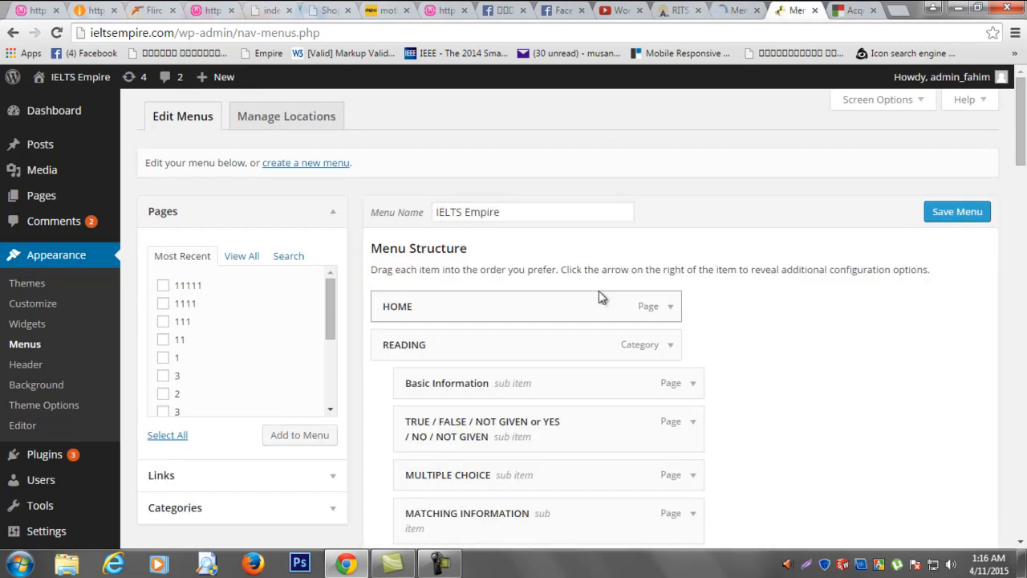
left_click(88, 81)
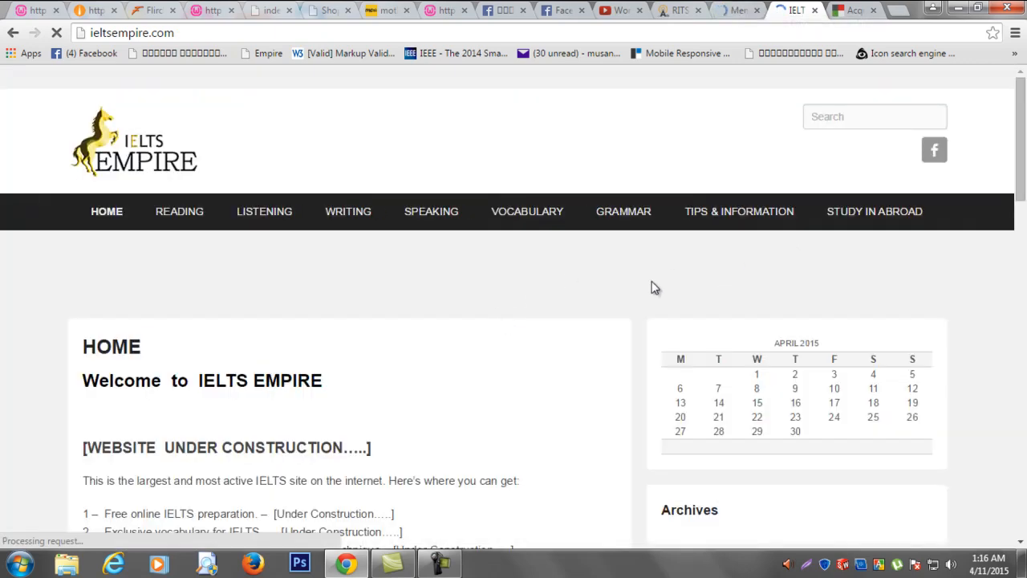
mouse_move(623, 230)
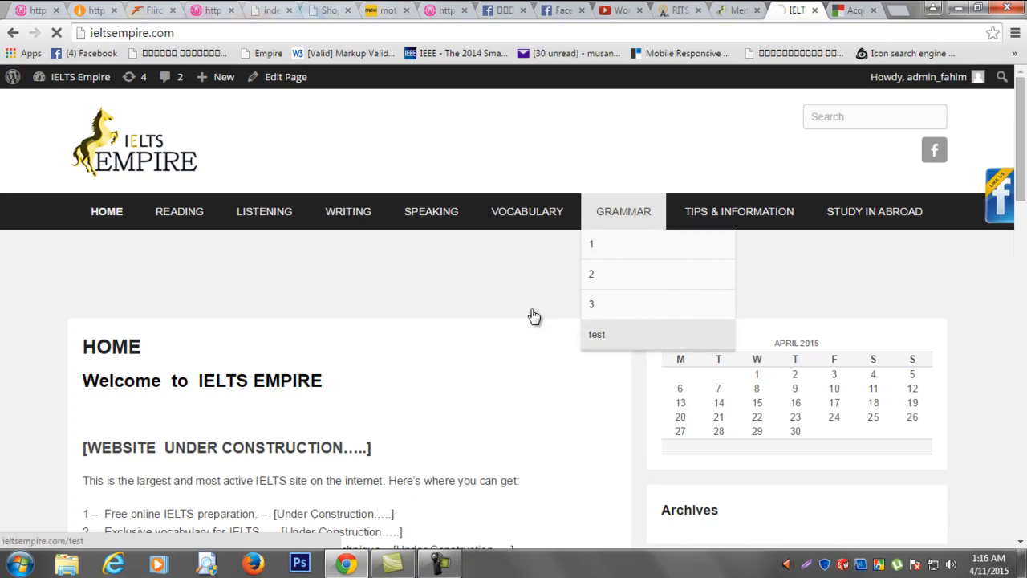
Step: Return to the menu editor, list all available pages, select FOLLOW UP, and dismiss the Windows color scheme prompt
left_click(742, 9)
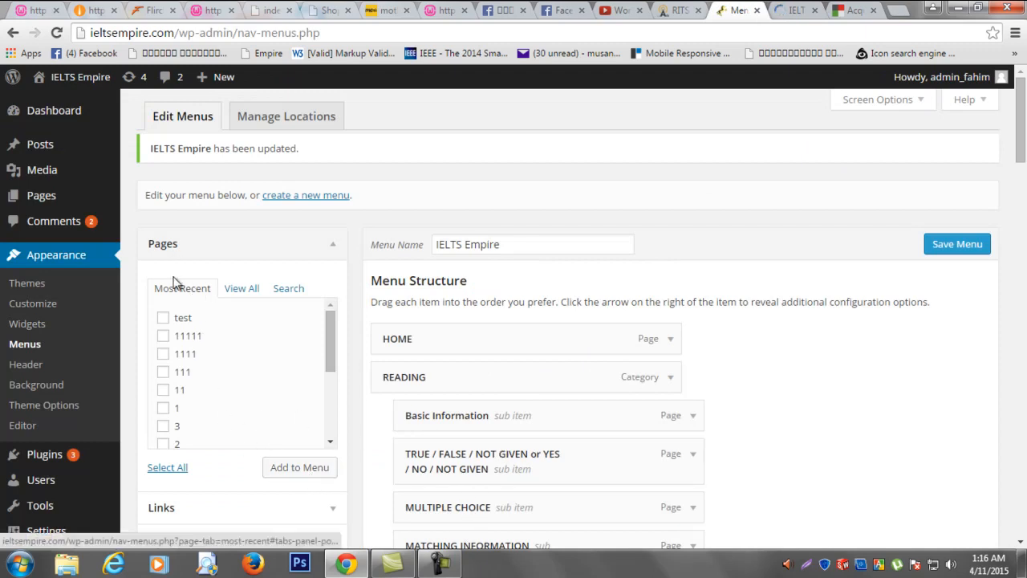
left_click(241, 291)
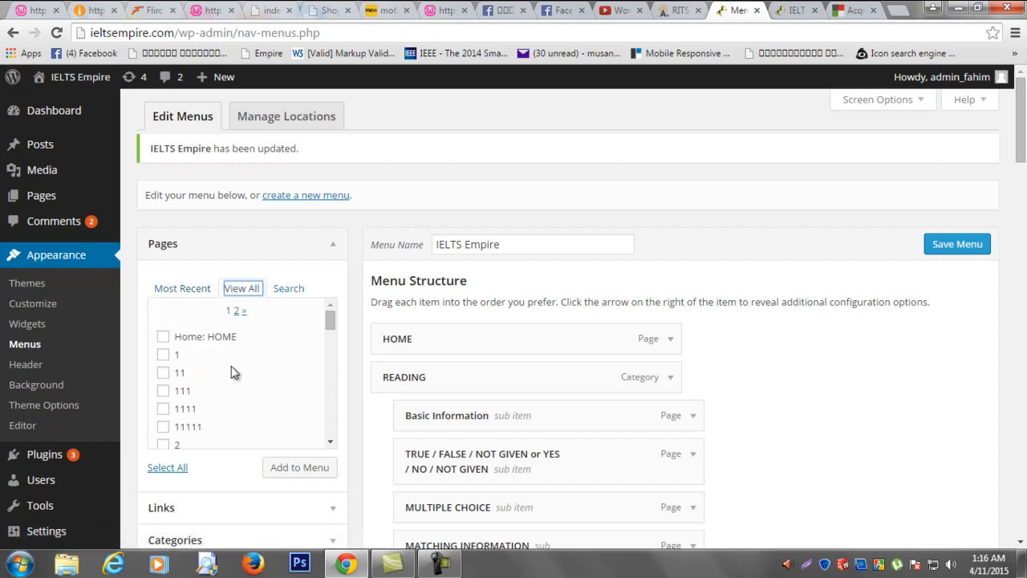
scroll(229, 385, "down", 2)
scroll(228, 393, "up", 2)
scroll(195, 385, "down", 5)
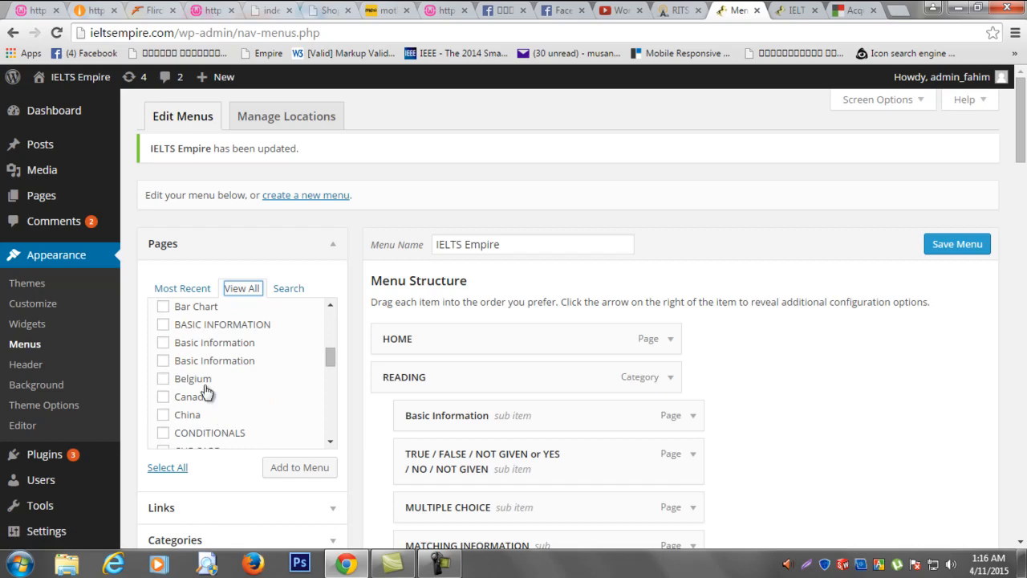
scroll(223, 411, "down", 3)
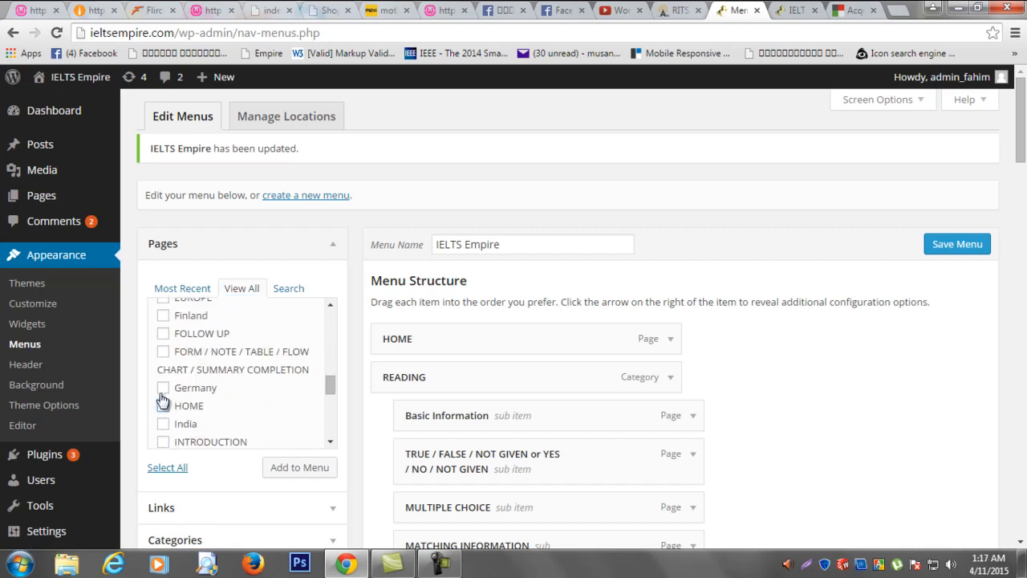
left_click(163, 402)
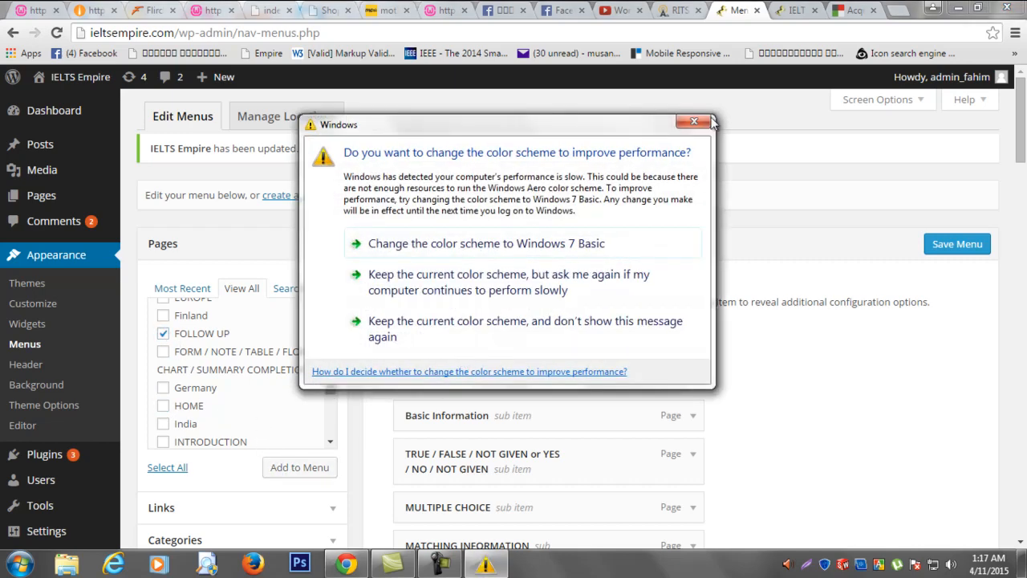
left_click(709, 121)
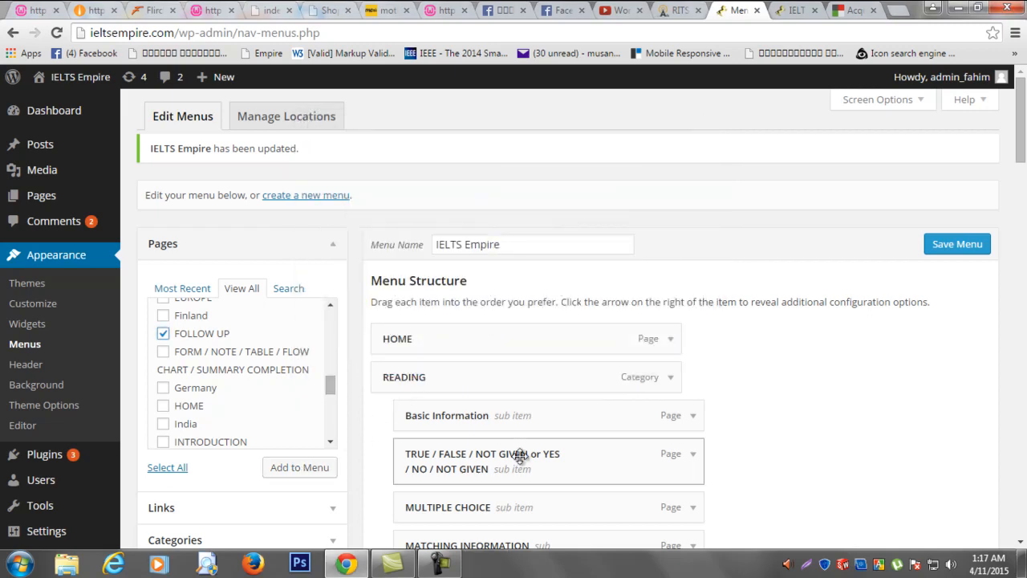
Step: Review the menu structure down to the menu settings, including the GRAMMAR and SPEAKING sub items
scroll(520, 455, "down", 20)
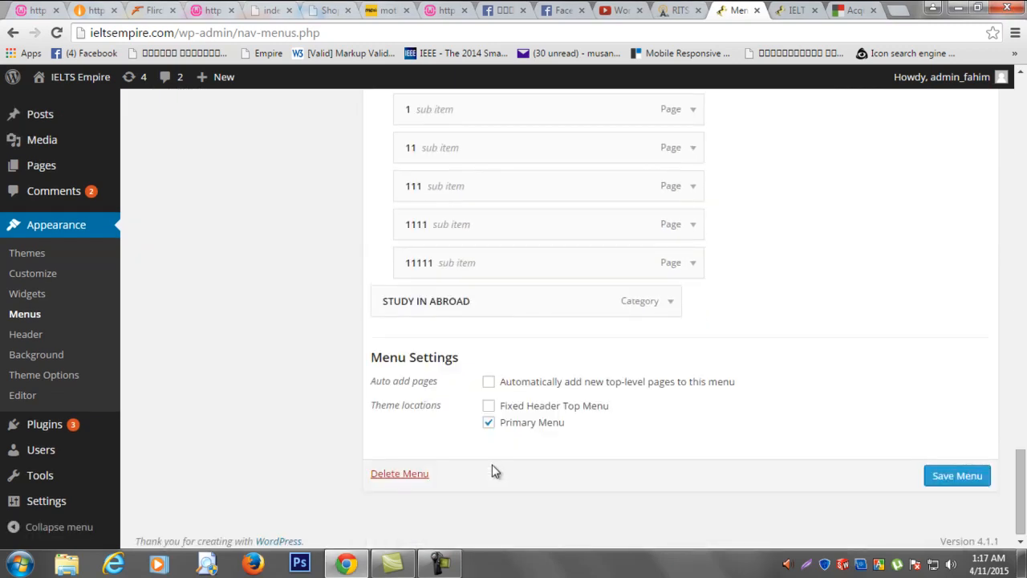
scroll(495, 471, "down", 1)
scroll(487, 321, "up", 5)
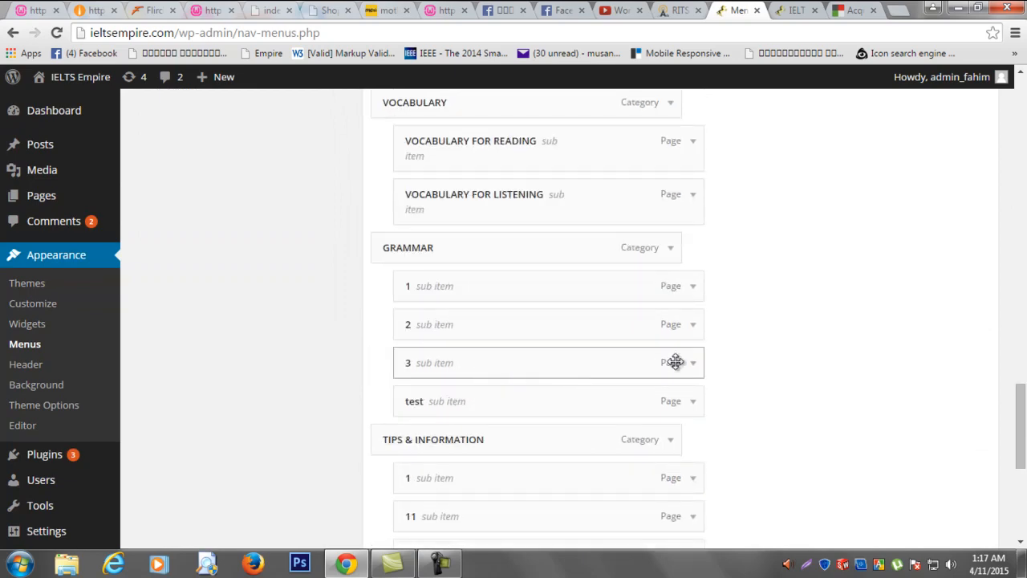
scroll(560, 374, "up", 15)
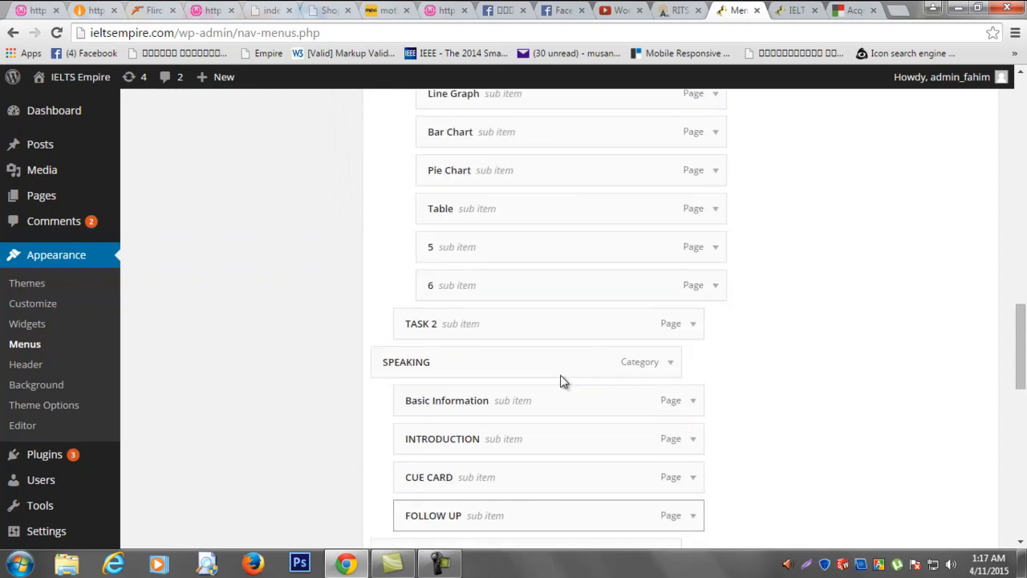
scroll(559, 375, "up", 3)
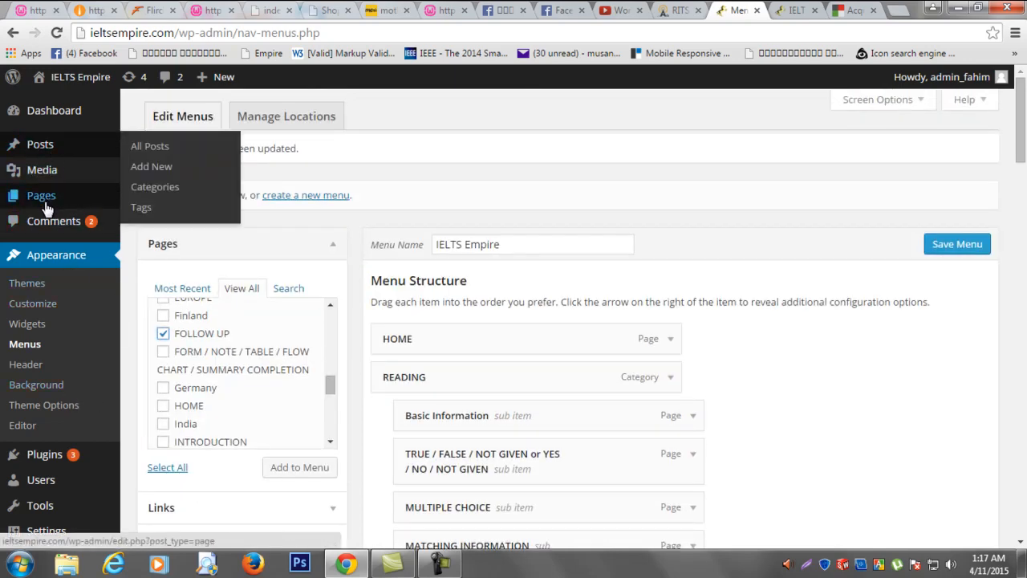
mouse_move(48, 201)
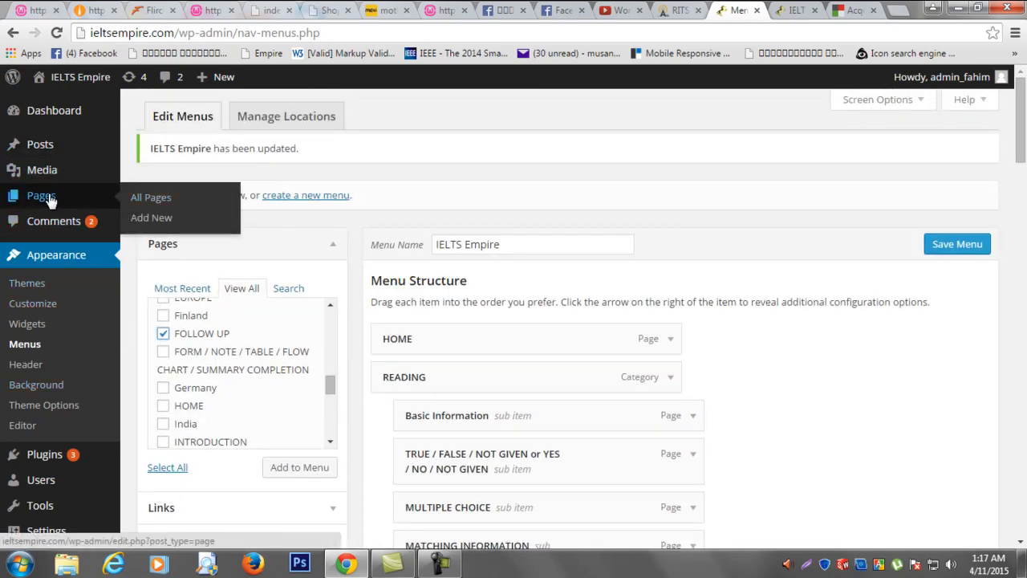
Step: Go to the list of all site pages and open the ASIA page for editing
left_click(47, 195)
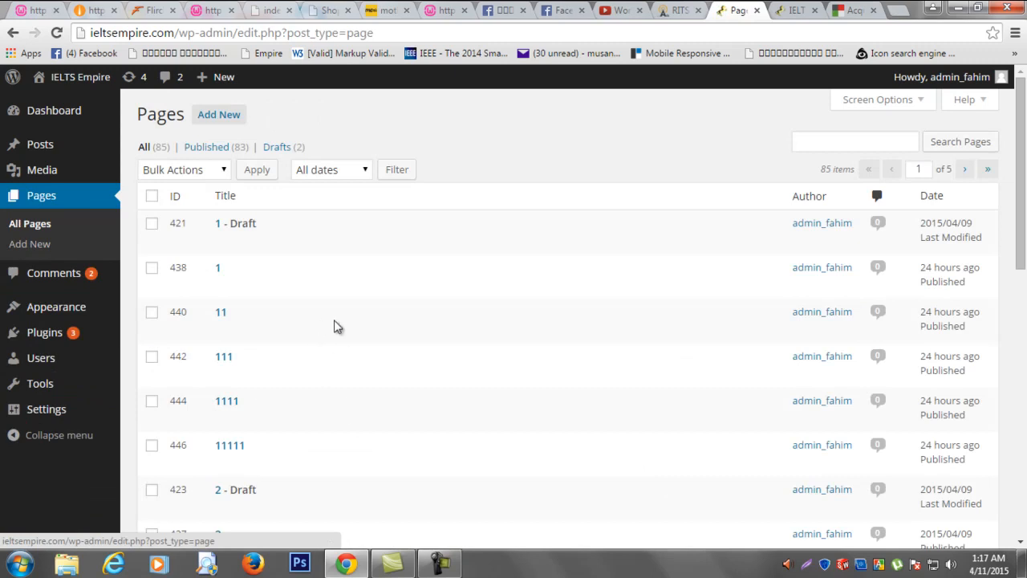
scroll(305, 369, "down", 4)
scroll(275, 417, "down", 3)
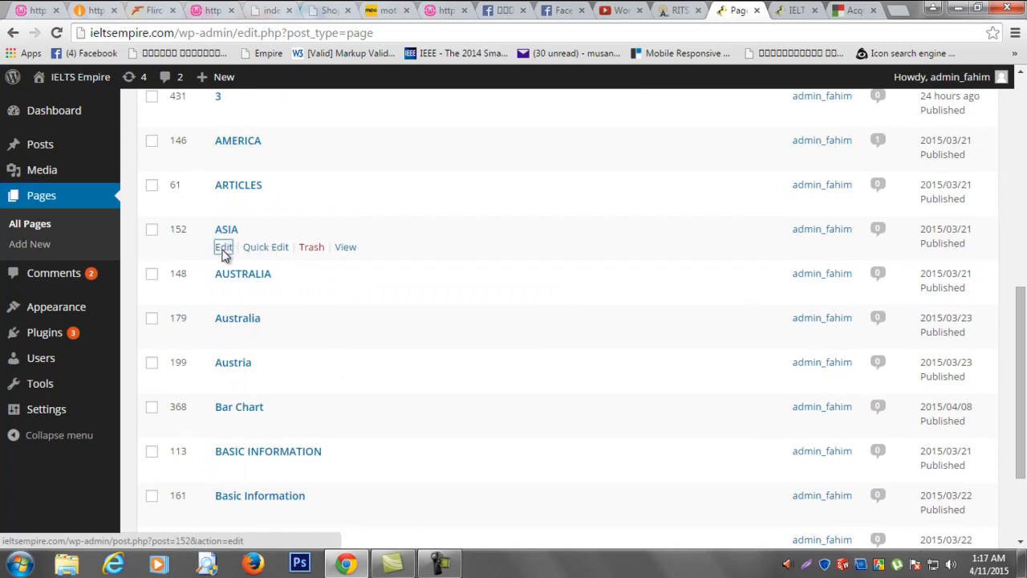
left_click(224, 250)
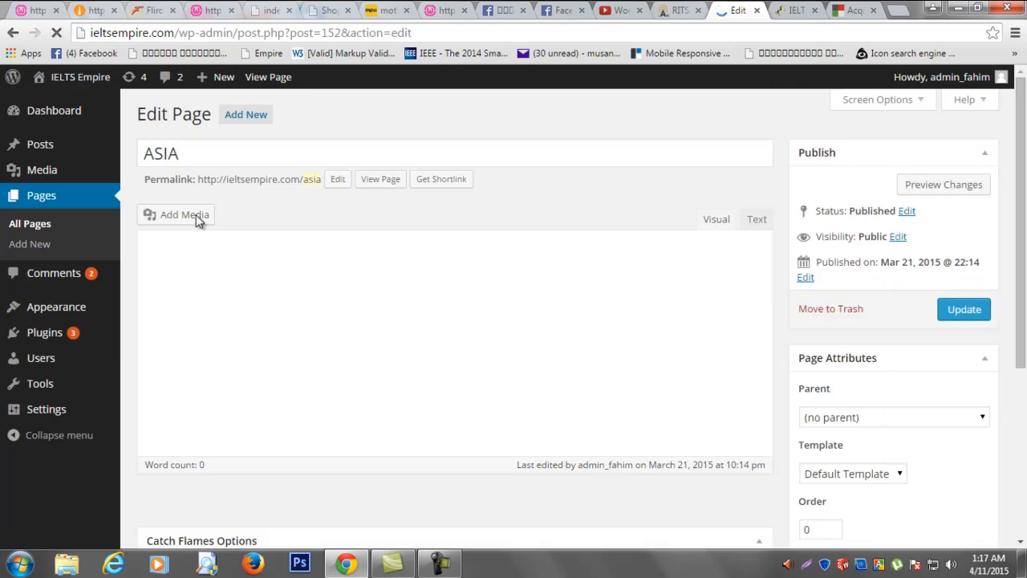
Step: Turn on plain-text pasting in the ASIA page's editor, dismiss the notice, and review the page's sidebar layout options
left_click(319, 267)
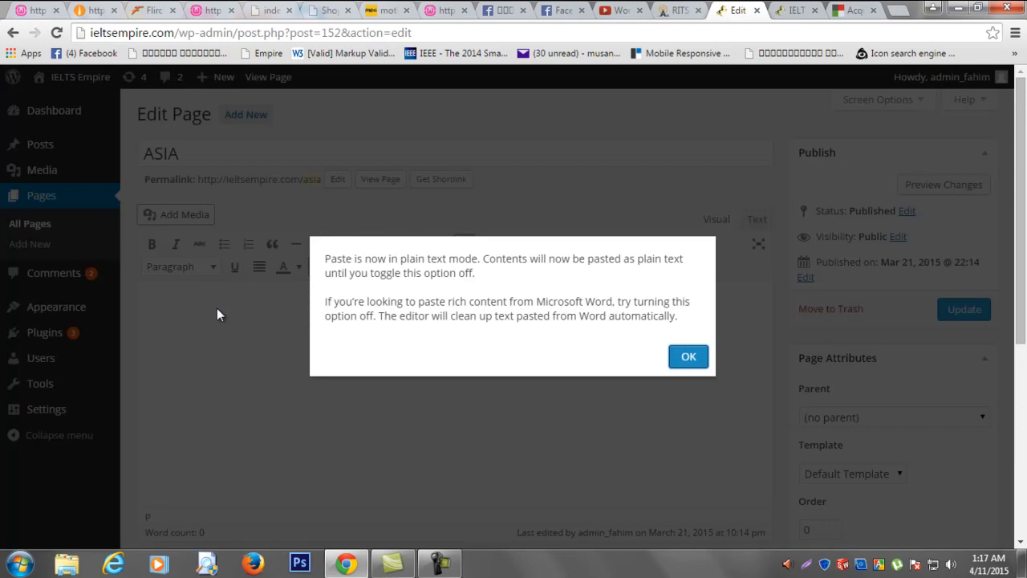
left_click(689, 357)
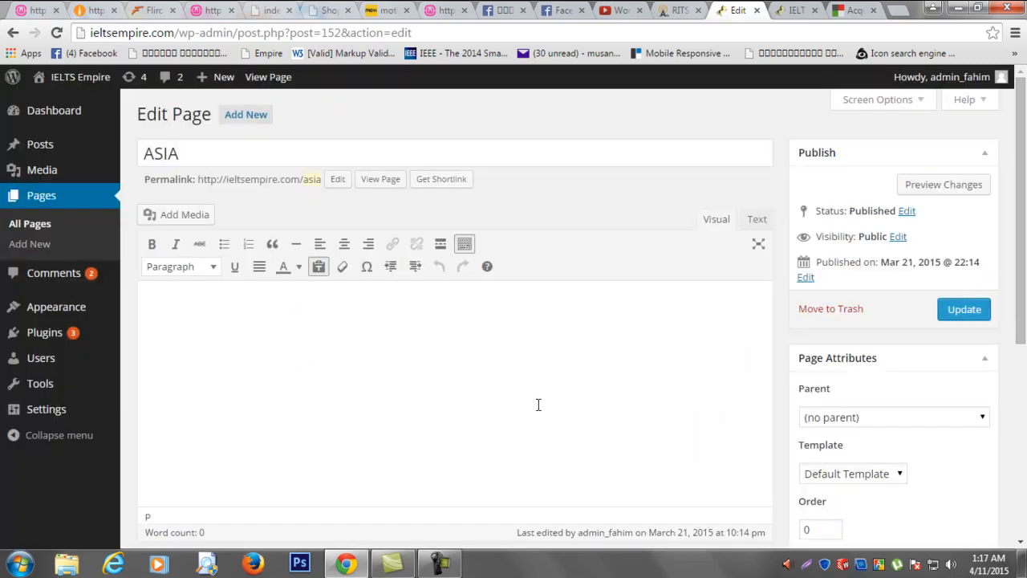
scroll(529, 404, "down", 5)
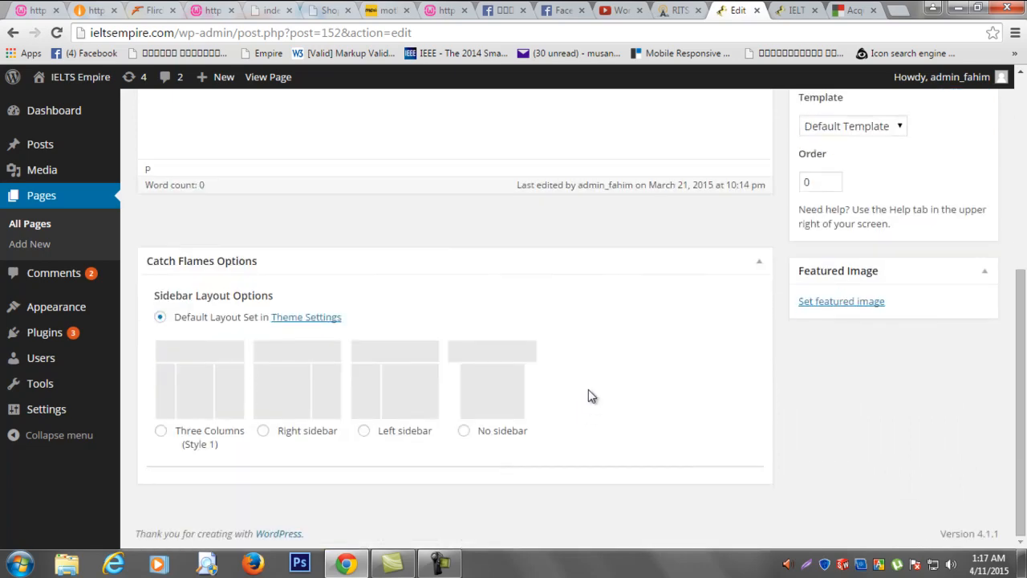
scroll(484, 377, "up", 5)
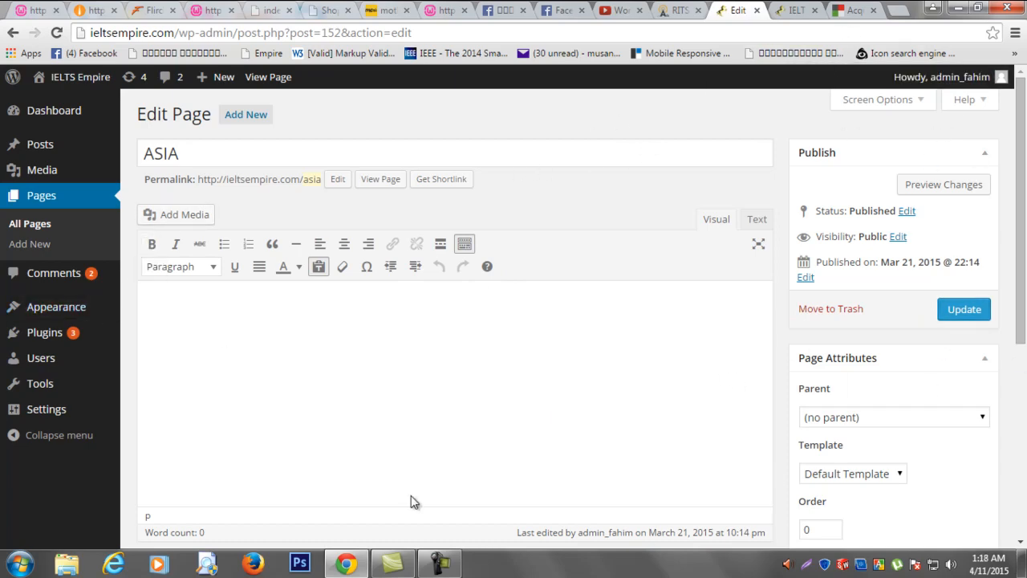
left_click(449, 564)
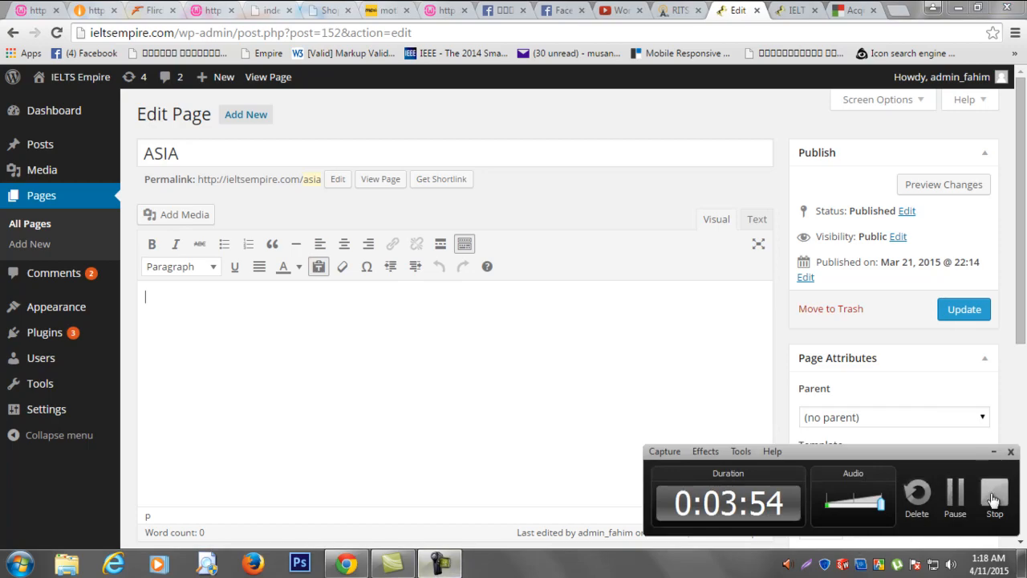